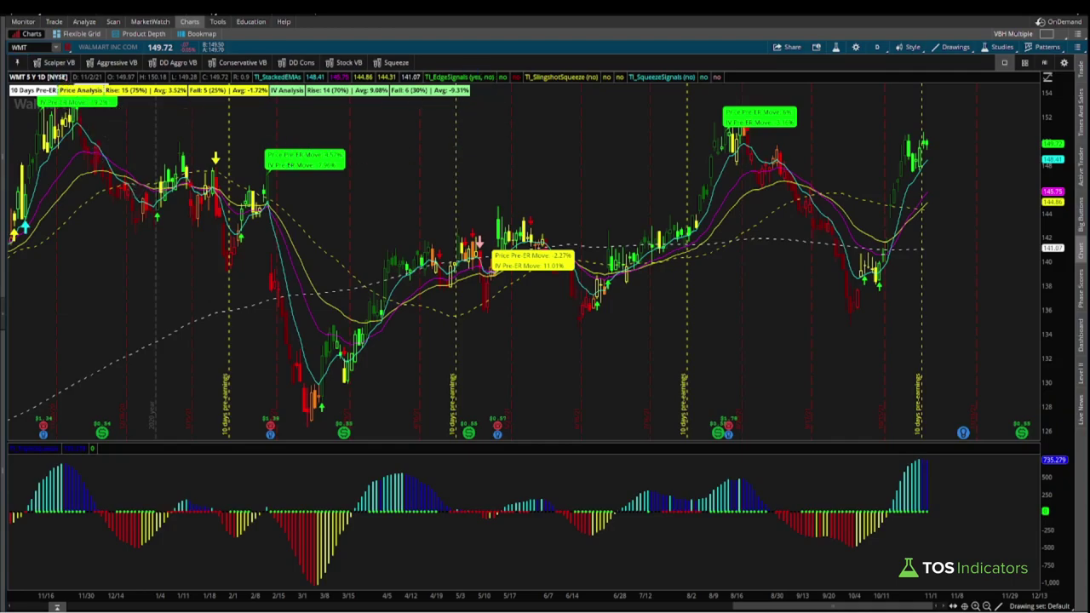
Switch to the Chrome incognito window with the tosindicators.com Pre-Earnings Analysis page.
key("alt+Tab")
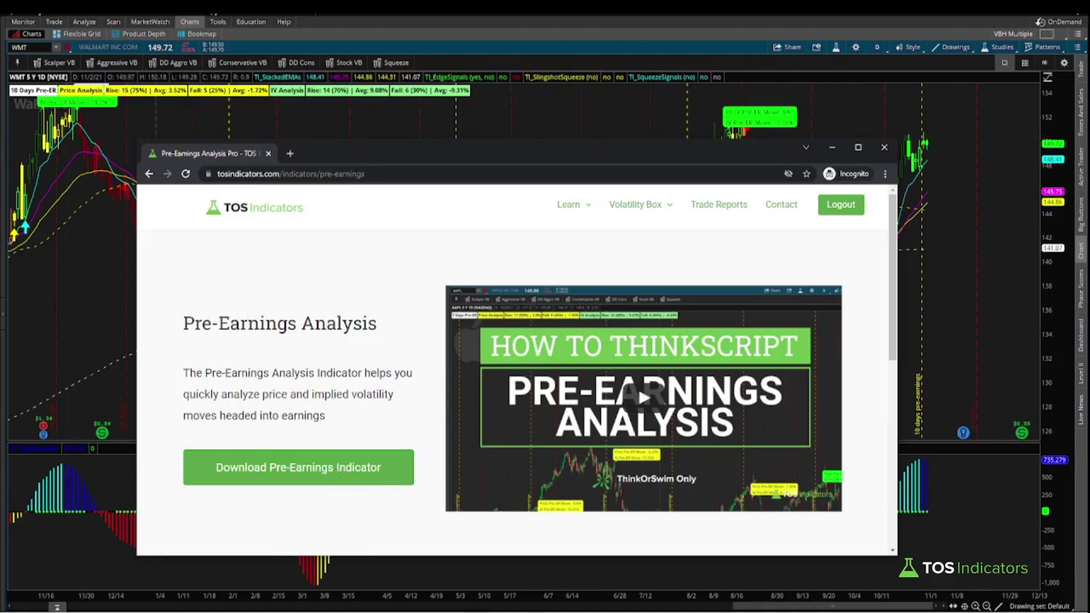
Close the Chrome Pre-Earnings Analysis page to reveal the WMT daily chart.
mouse_move(857, 292)
left_mouse_down()
mouse_move(677, 234)
mouse_move(436, 382)
mouse_move(542, 519)
mouse_move(844, 440)
mouse_move(846, 319)
left_mouse_up()
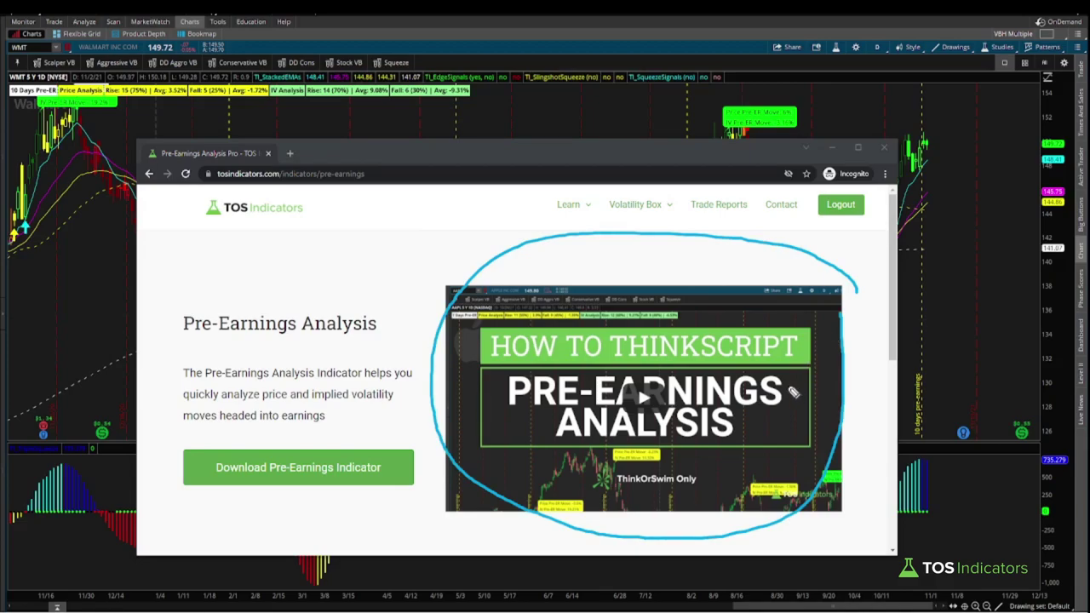
key("Escape")
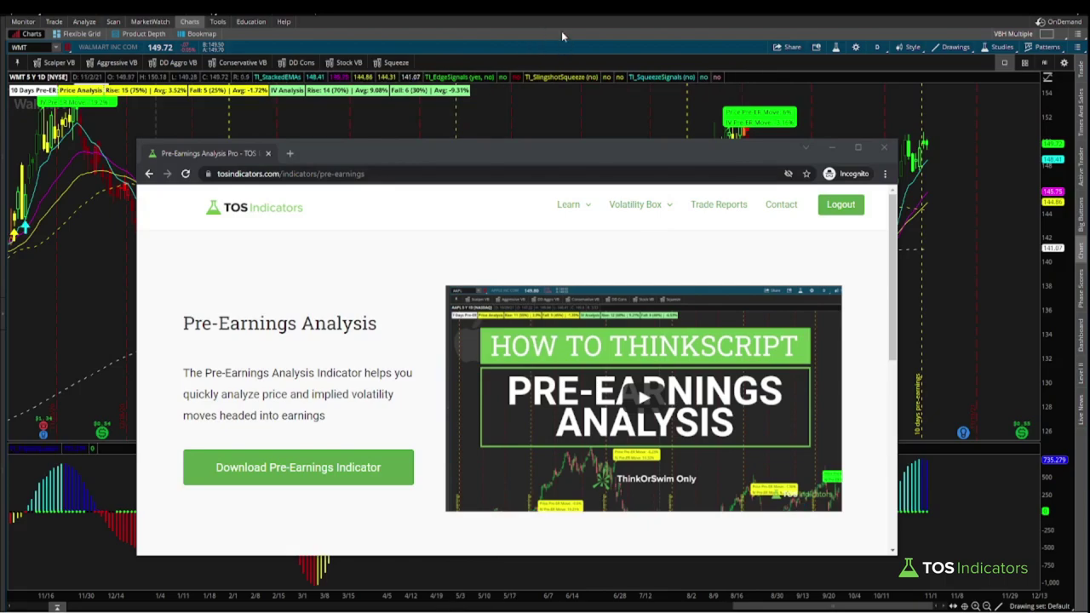
left_click(579, 16)
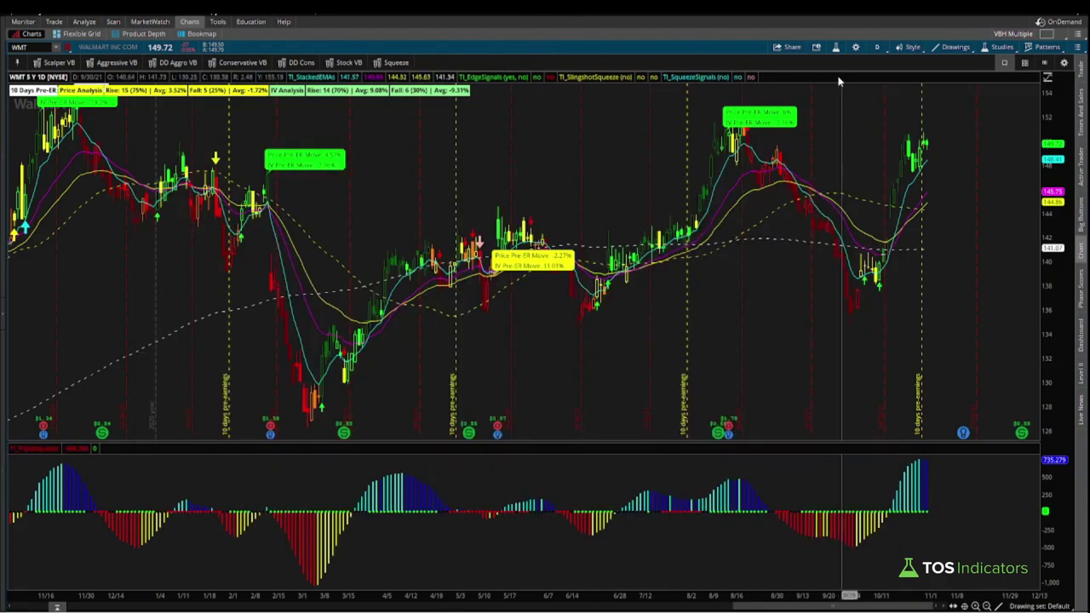
left_click(837, 49)
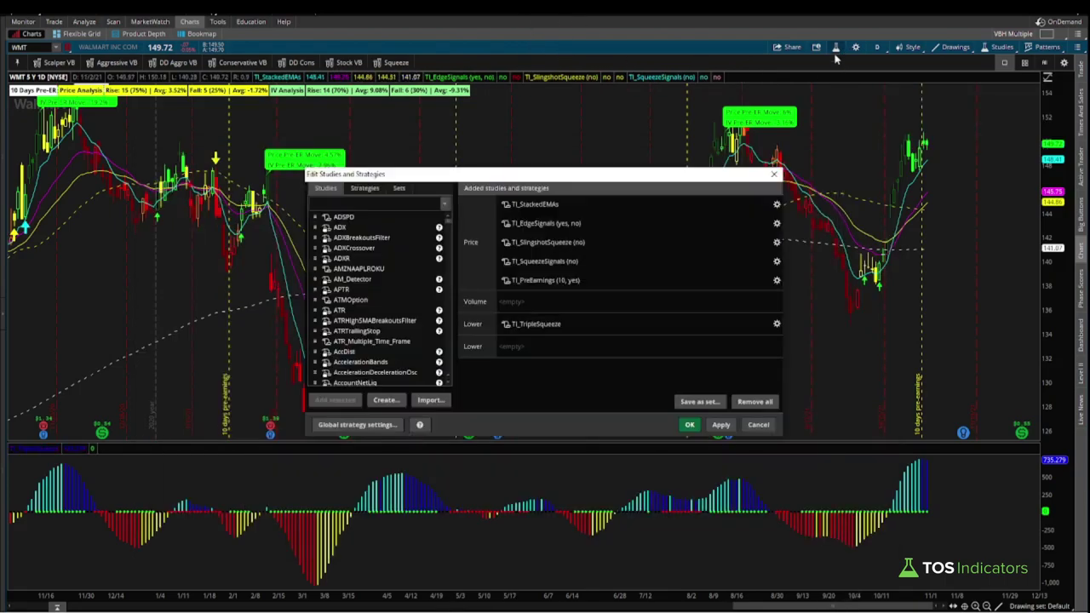
double_click(577, 287)
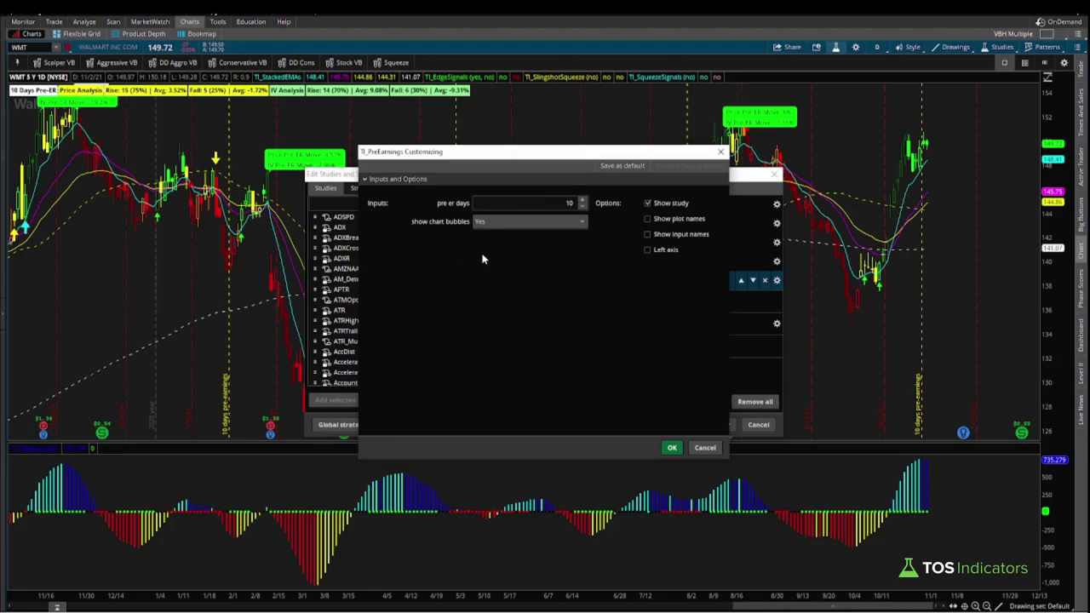
key("Return")
key("Return")
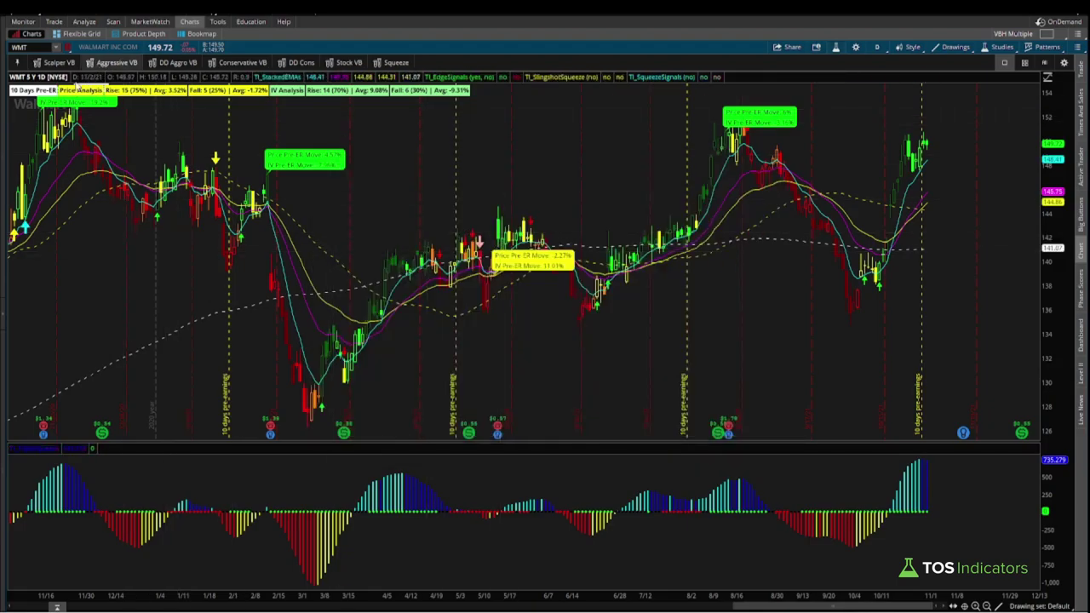
left_click(878, 48)
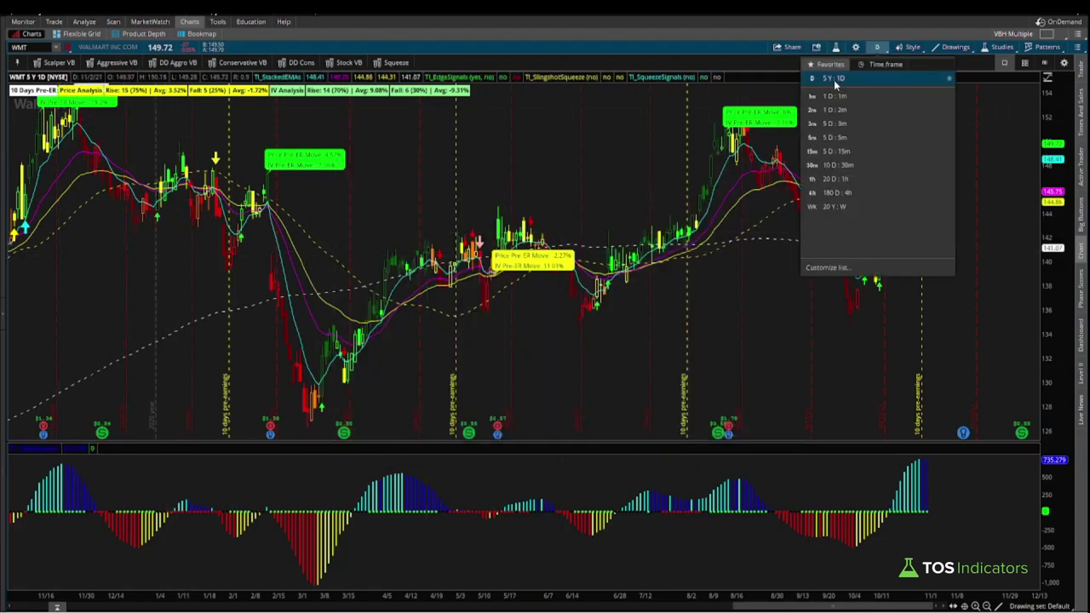
left_click(834, 80)
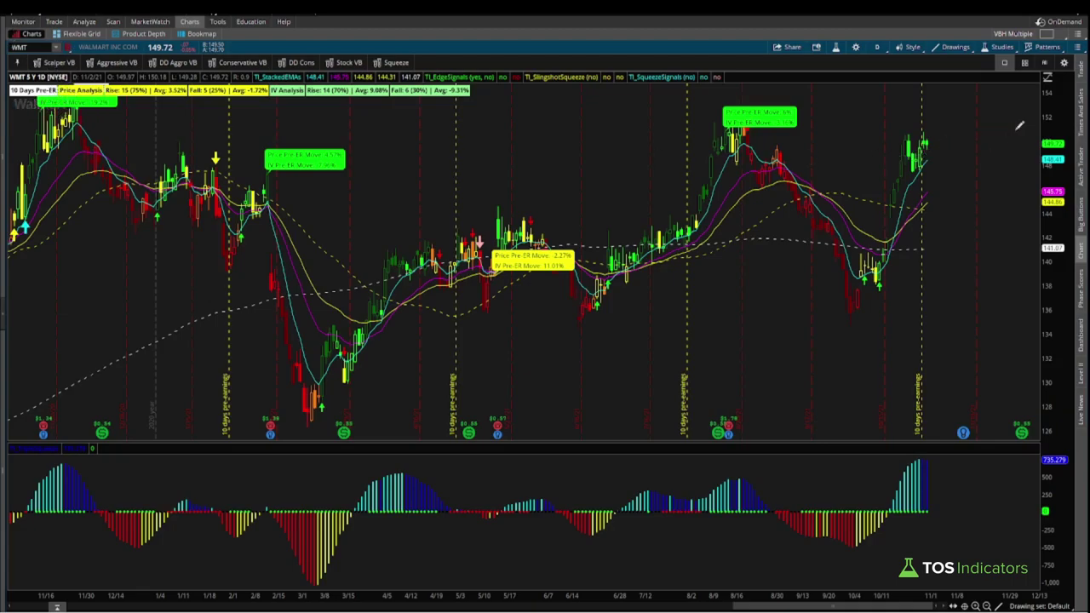
Drag the price axis so the WMT chart sits below the header statistics.
left_click_drag(1046, 124, 1047, 216)
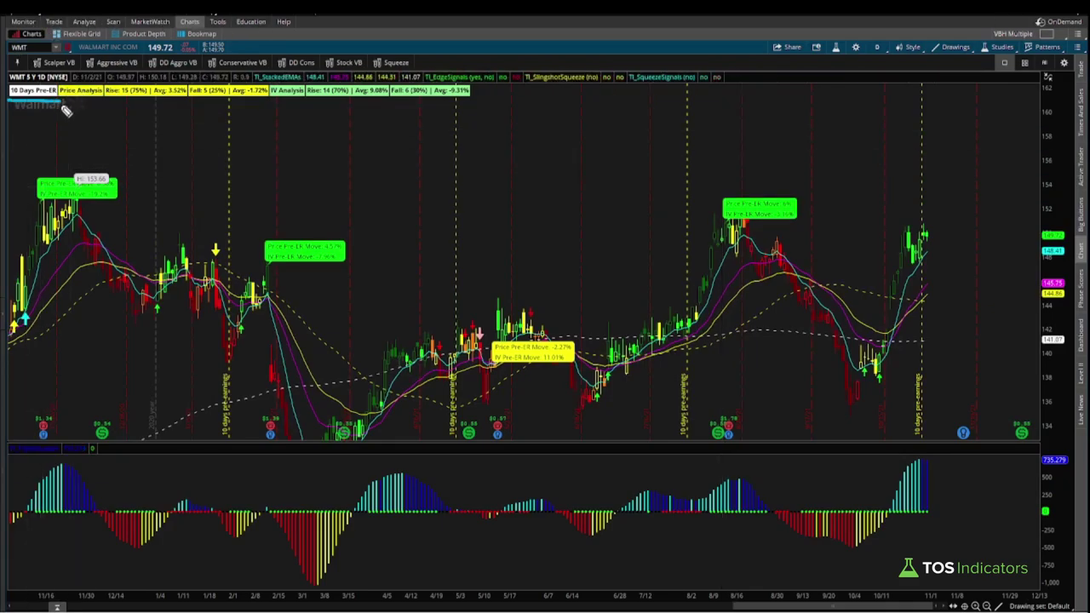
left_click_drag(57, 94, 85, 111)
mouse_move(265, 85)
left_mouse_down()
mouse_move(261, 73)
mouse_move(265, 109)
mouse_move(245, 73)
mouse_move(288, 108)
left_mouse_up()
mouse_move(465, 66)
left_mouse_down()
mouse_move(486, 73)
mouse_move(480, 118)
left_mouse_up()
left_click_drag(115, 119, 135, 101)
left_click_drag(150, 99, 191, 99)
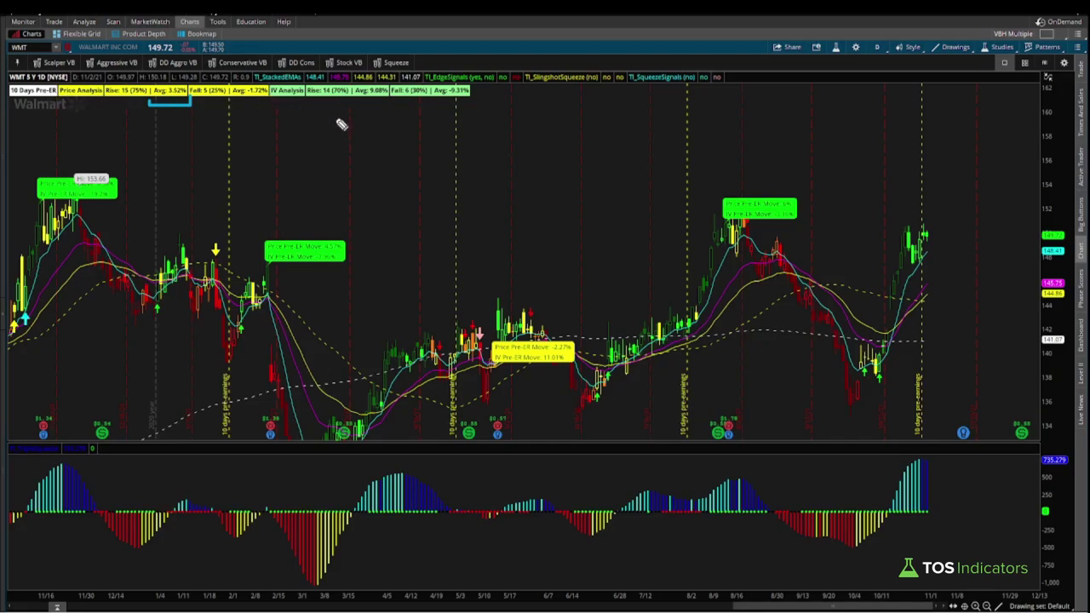
mouse_move(397, 90)
left_mouse_down()
mouse_move(371, 73)
mouse_move(344, 96)
mouse_move(388, 109)
mouse_move(398, 85)
left_mouse_up()
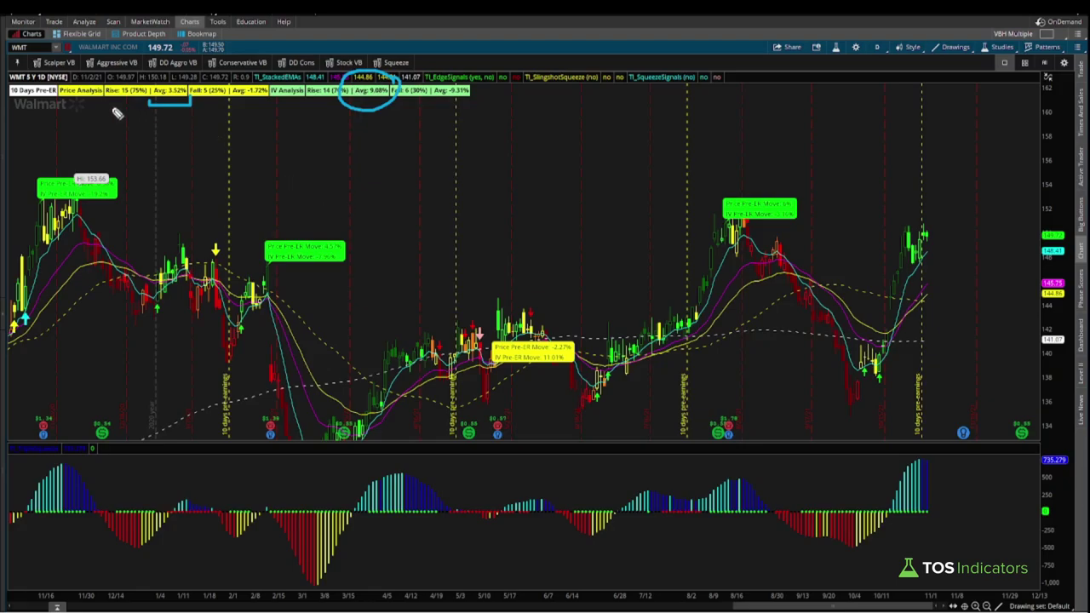
mouse_move(945, 245)
left_mouse_down()
mouse_move(979, 201)
mouse_move(984, 213)
left_mouse_up()
Load Home Depot (HD) in the chart's symbol box.
key("Escape")
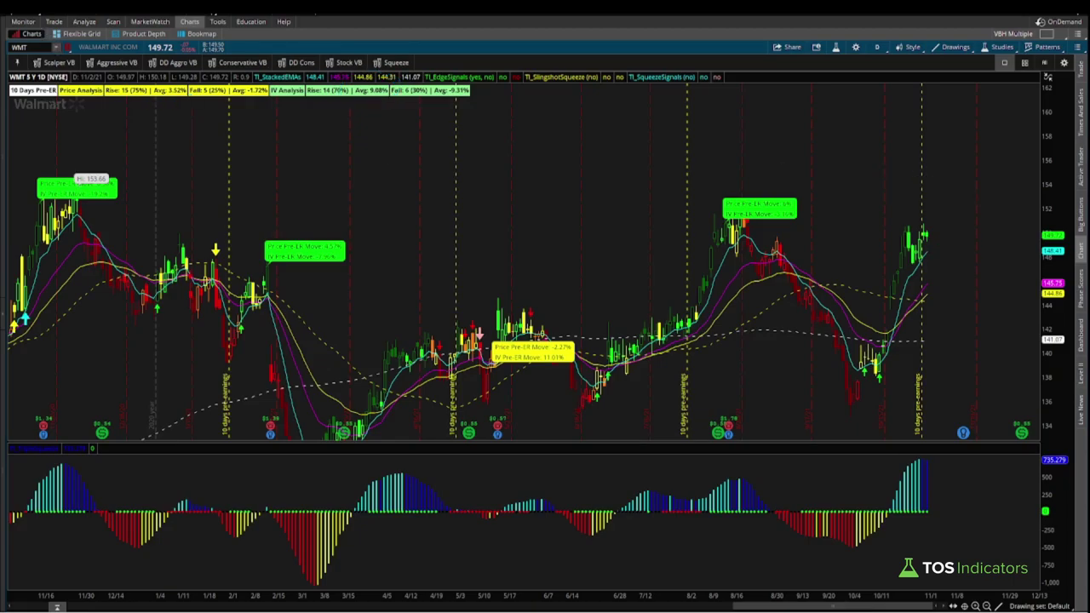
type("HD")
key("Return")
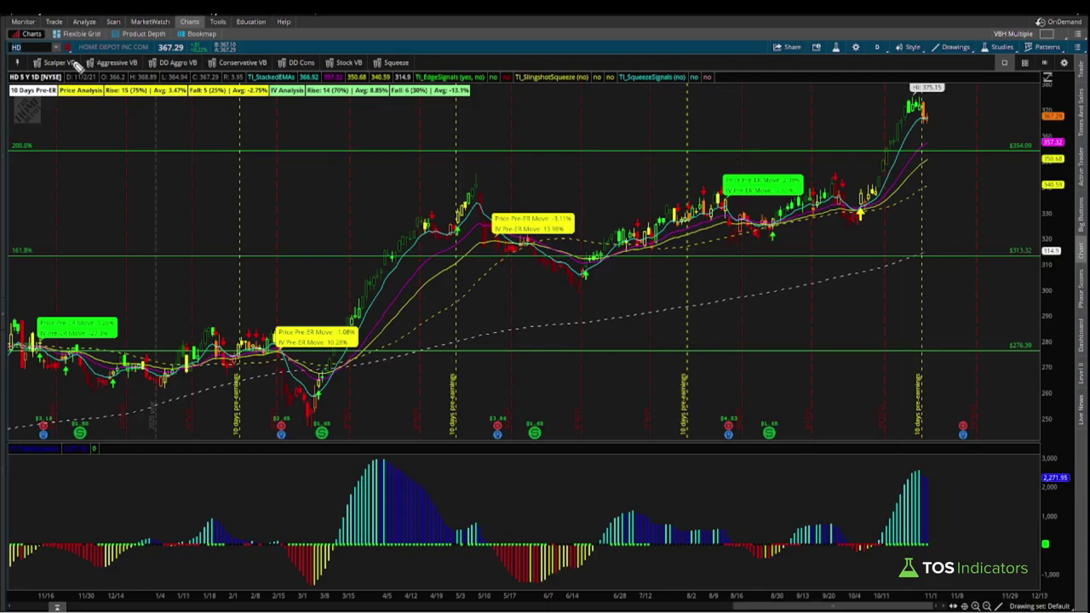
Review HD's 10-day pre-earnings stats: price rise 15 (75%), IV rise 14 (70%).
left_click_drag(61, 75, 60, 106)
left_click_drag(142, 123, 170, 101)
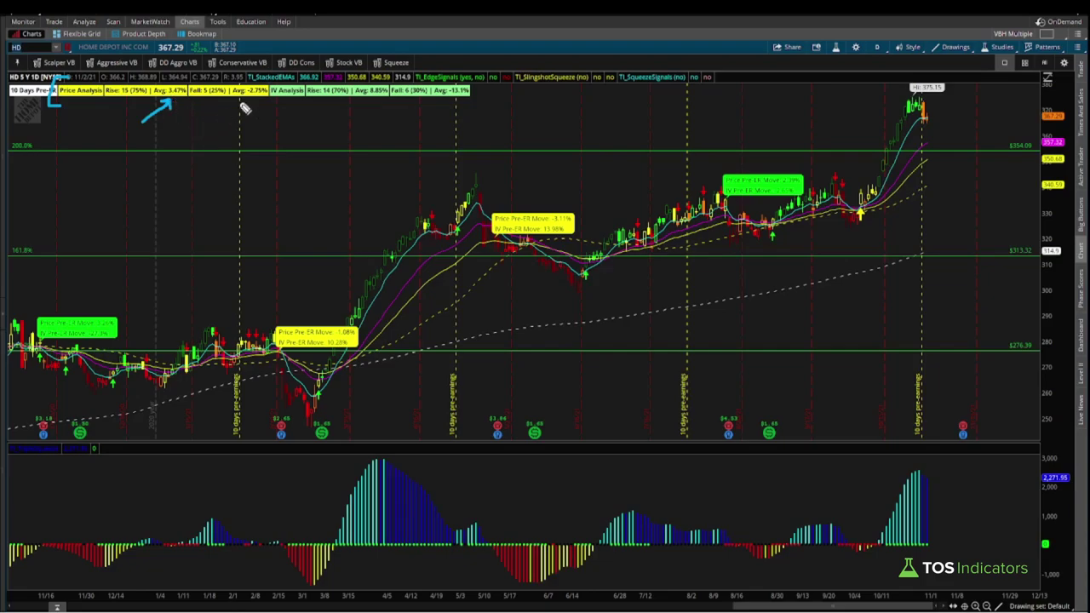
mouse_move(230, 102)
left_mouse_down()
mouse_move(275, 85)
mouse_move(229, 84)
mouse_move(226, 103)
left_mouse_up()
left_click_drag(225, 142, 250, 114)
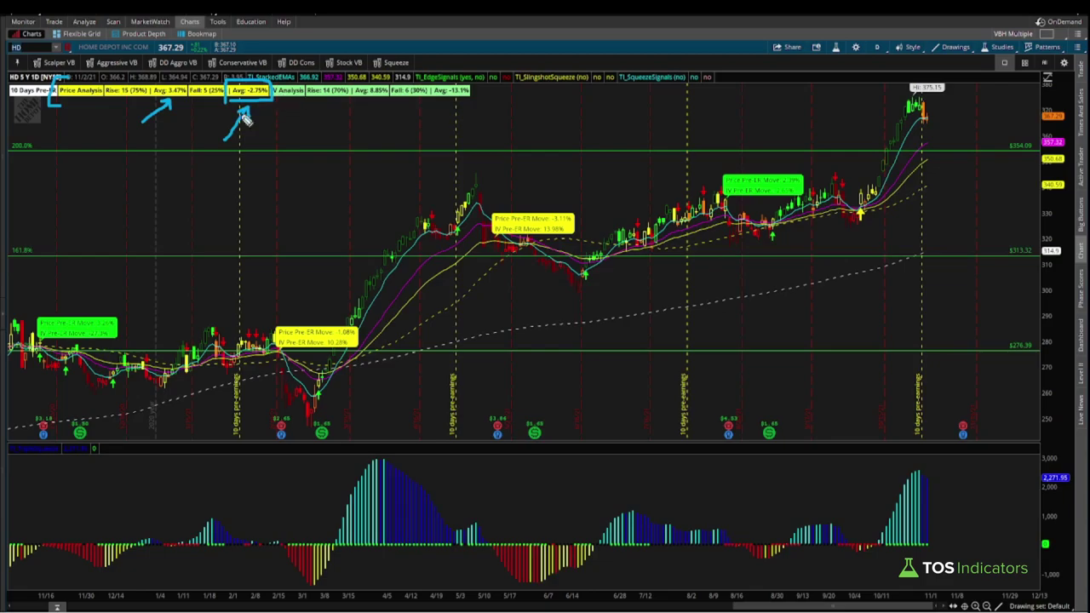
left_click_drag(913, 145, 960, 128)
key("e")
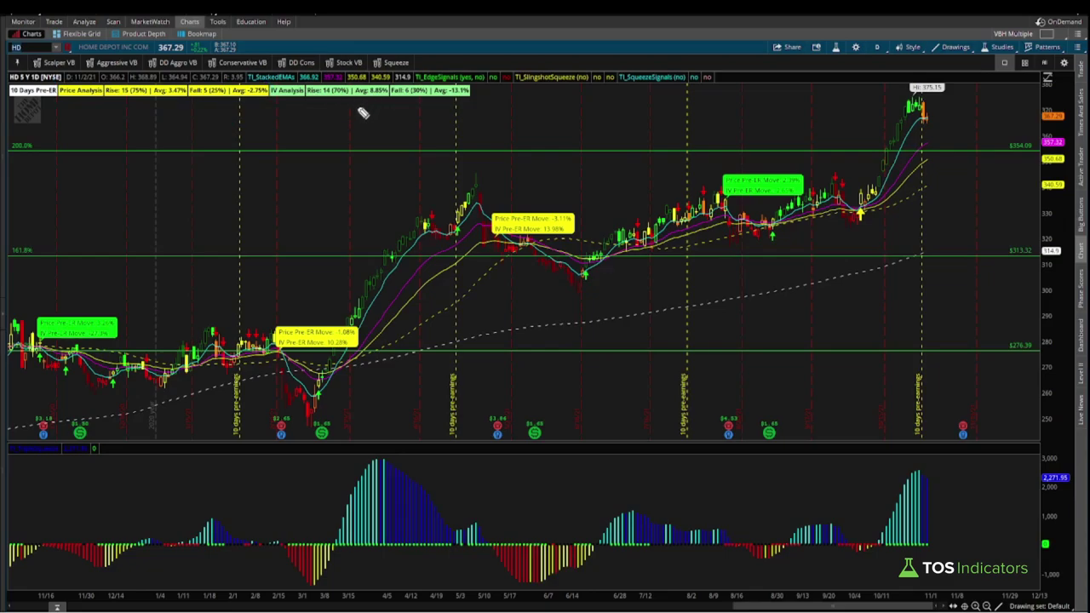
mouse_move(394, 89)
left_mouse_down()
mouse_move(349, 79)
mouse_move(366, 108)
mouse_move(390, 85)
left_mouse_up()
mouse_move(481, 102)
left_mouse_down()
mouse_move(419, 84)
mouse_move(442, 101)
mouse_move(478, 99)
left_mouse_up()
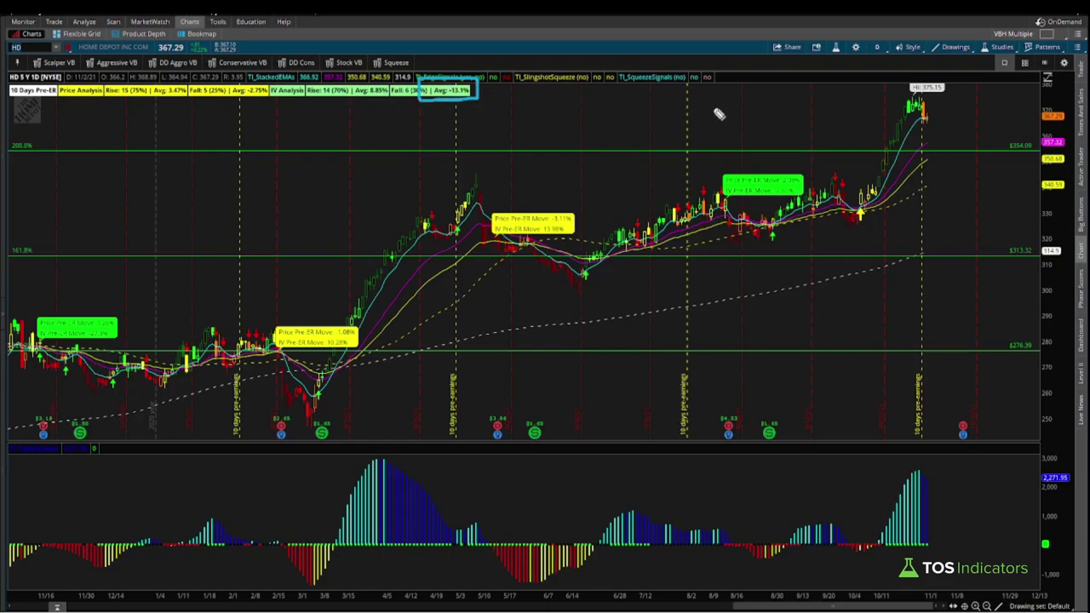
Set a custom 20-year daily time frame for the HD chart.
left_click(877, 48)
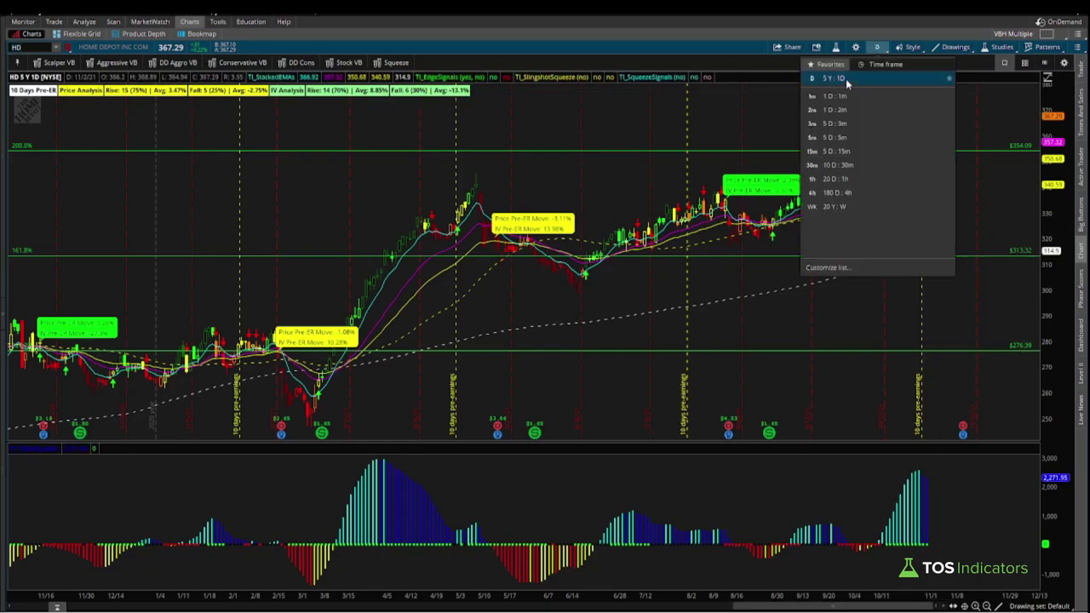
left_click(886, 64)
left_click(901, 129)
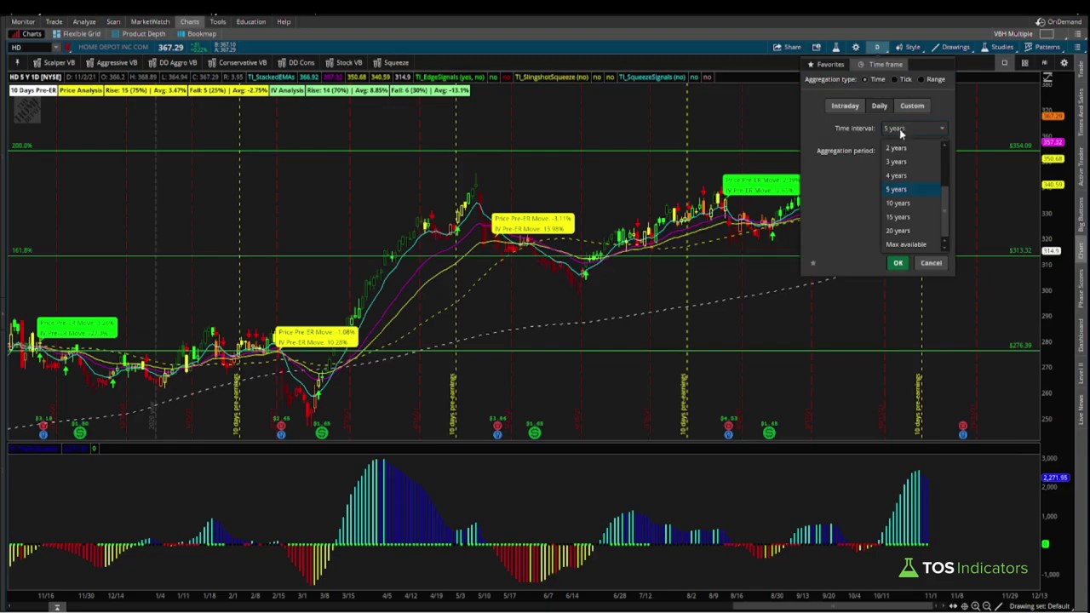
left_click(899, 231)
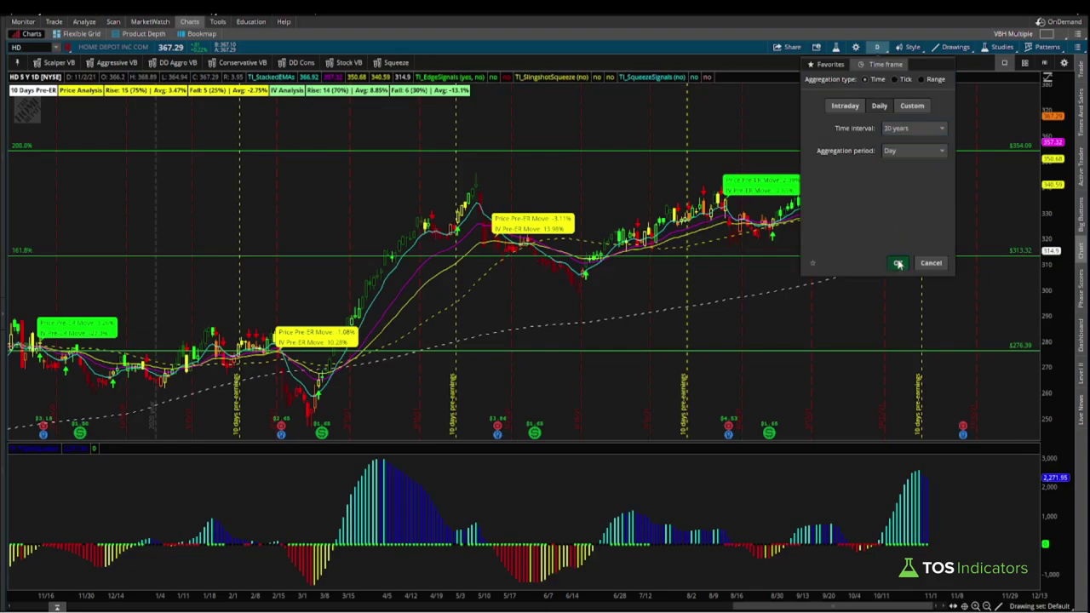
left_click(897, 262)
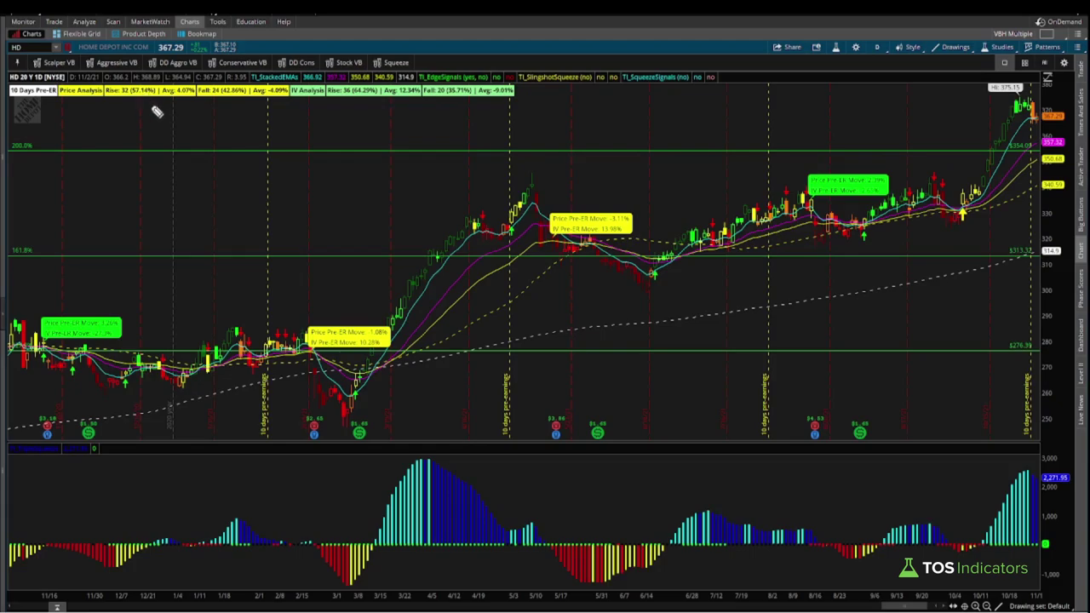
left_click_drag(144, 127, 174, 101)
left_click_drag(376, 132, 416, 102)
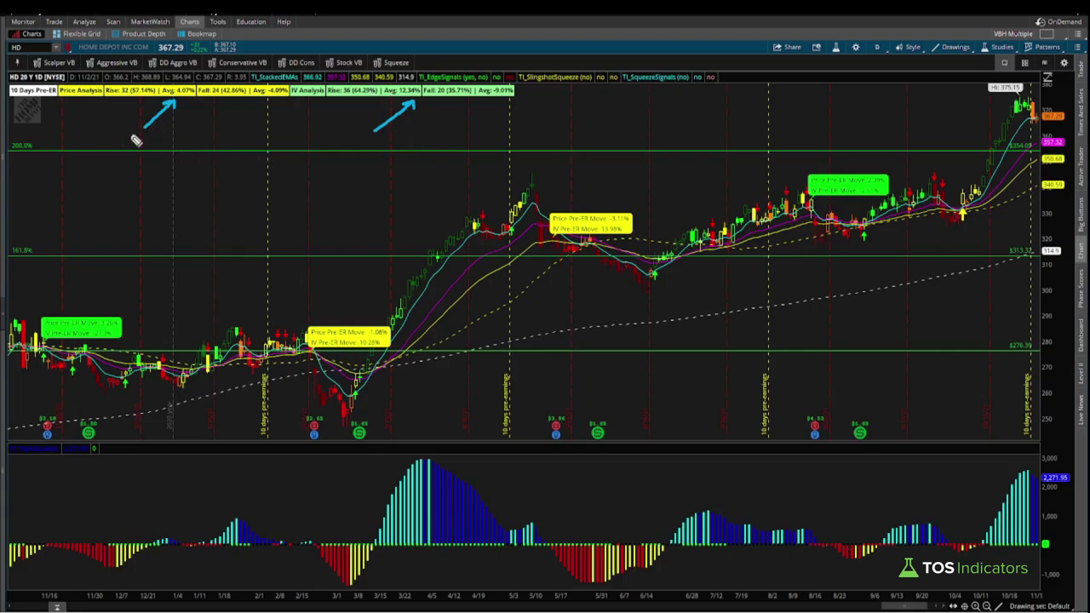
Load WMT and review its 20-year stats: price rise 31 (55.36%), IV rise 41 (73.21%).
left_click(31, 47)
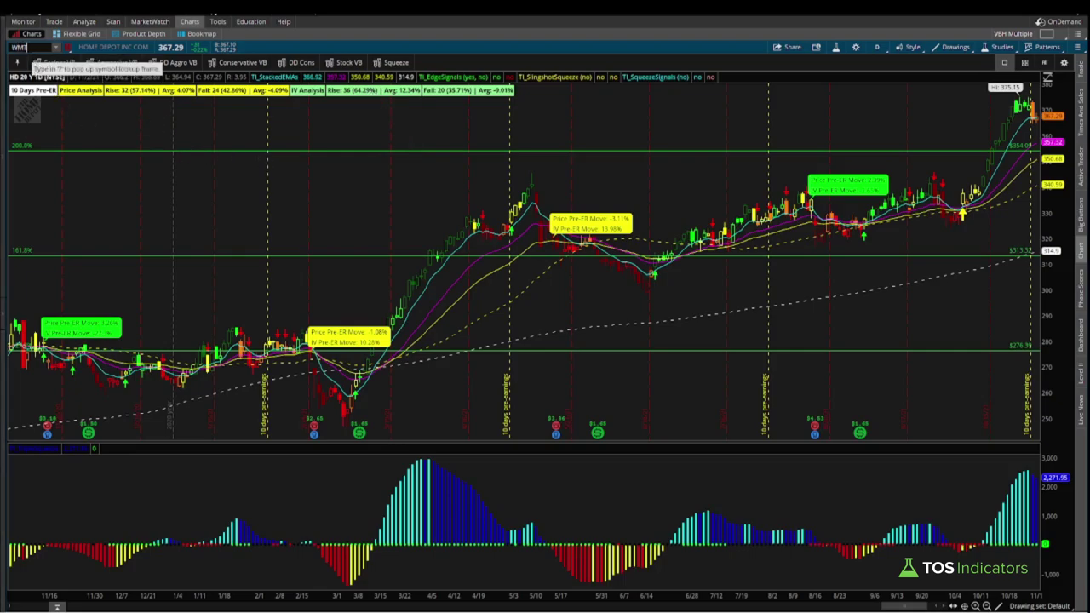
type("WMT")
key("Return")
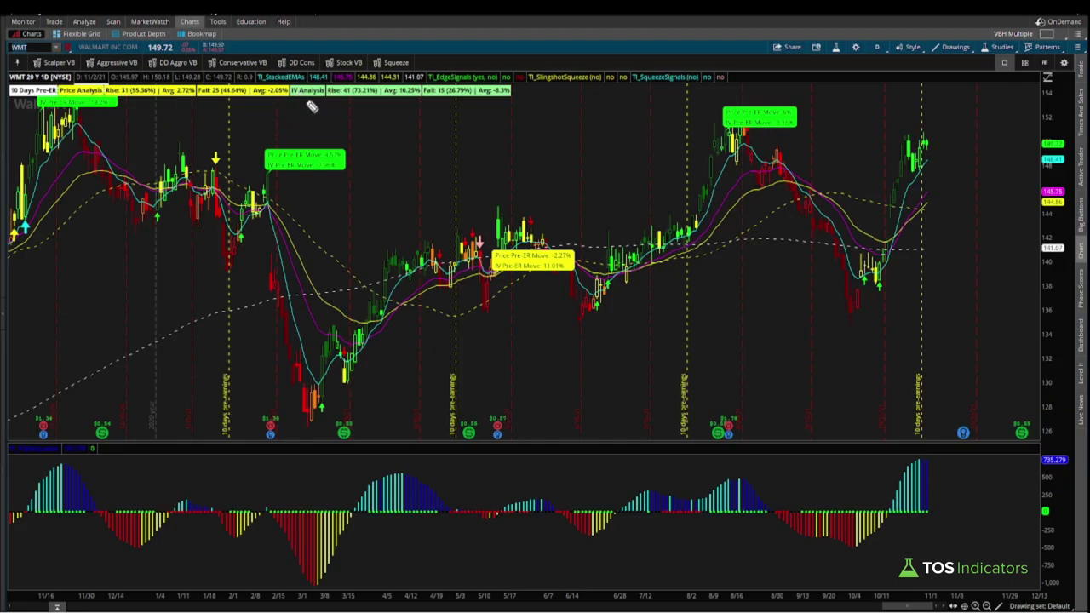
mouse_move(338, 108)
left_mouse_down()
mouse_move(383, 97)
mouse_move(341, 75)
mouse_move(338, 106)
left_mouse_up()
left_click_drag(378, 120, 400, 92)
left_click_drag(477, 120, 499, 106)
Set the TI_PreEarnings study's pre er days to 7 and apply it.
left_click(835, 47)
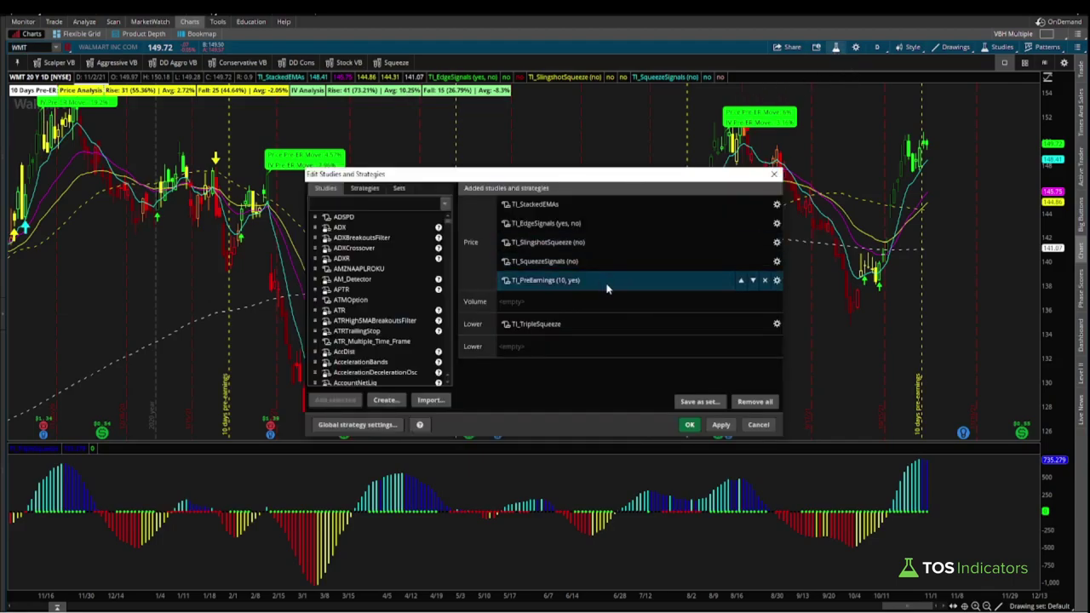
double_click(606, 281)
type("7")
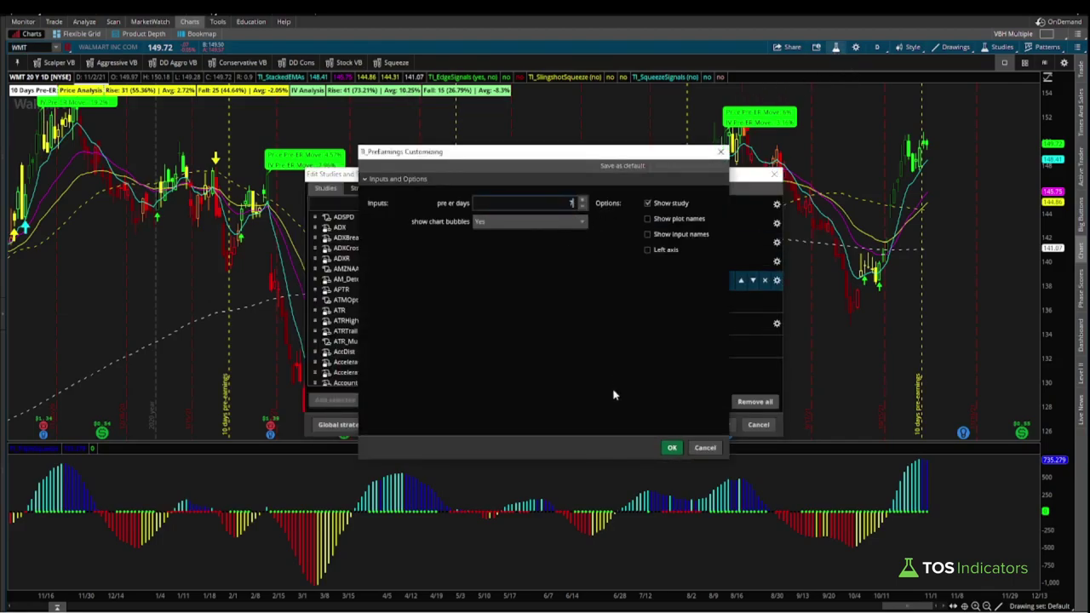
left_click(672, 447)
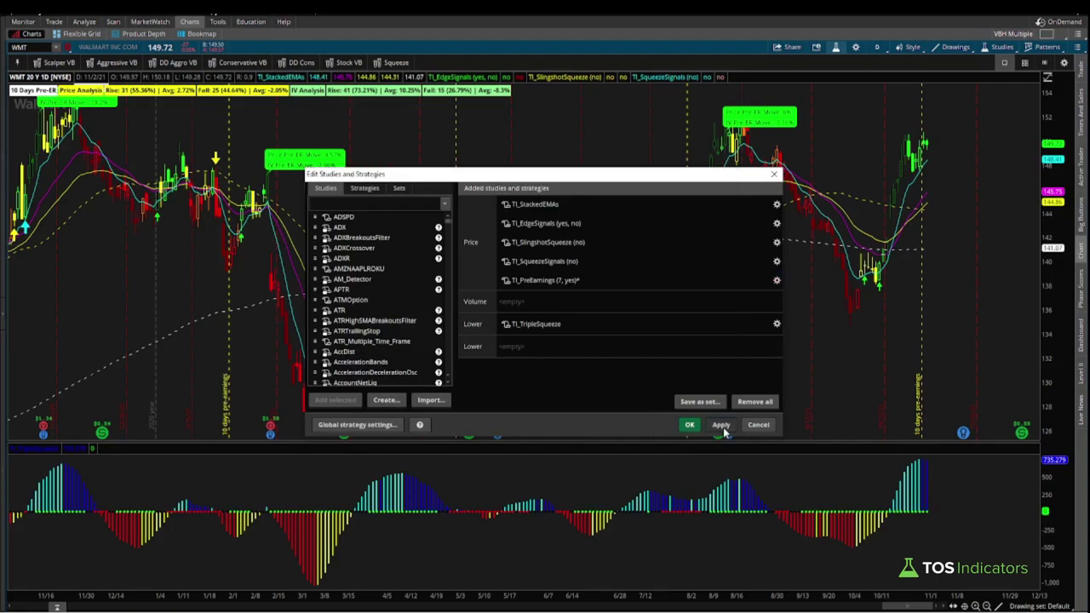
left_click(723, 425)
left_click(689, 425)
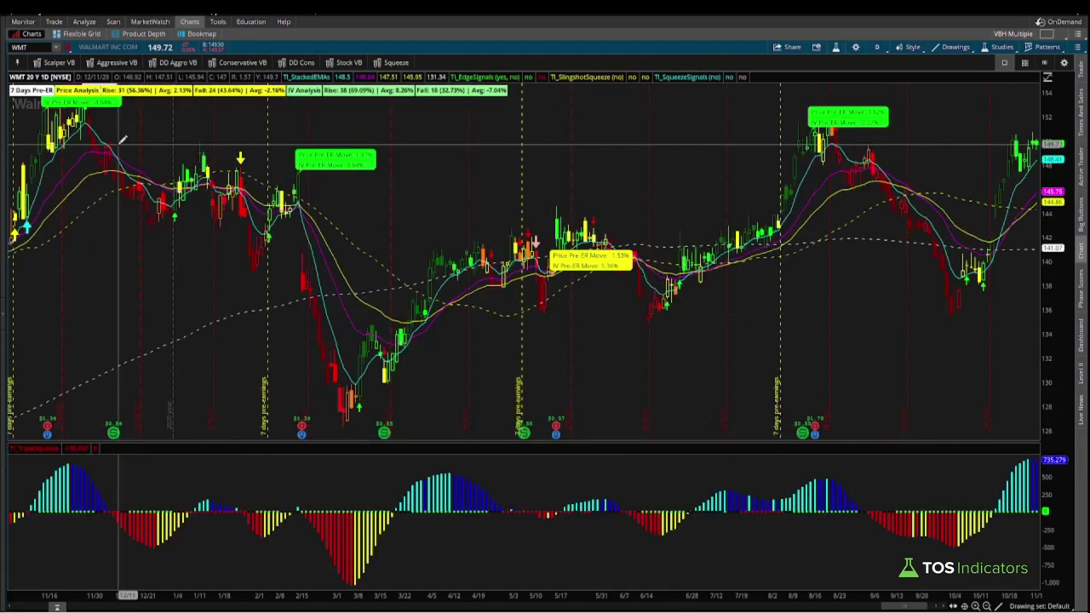